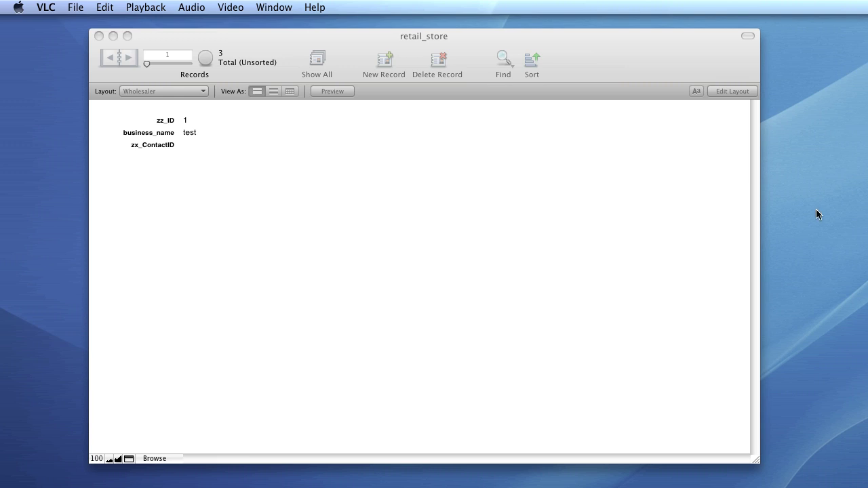
Cycle through List, Table and Form views, ending with the Wholesaler records in Table View.
click(622, 73)
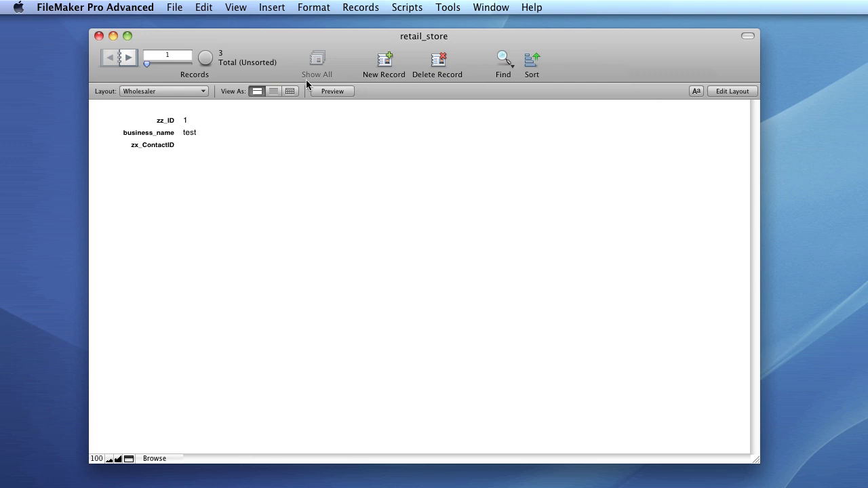
click(277, 92)
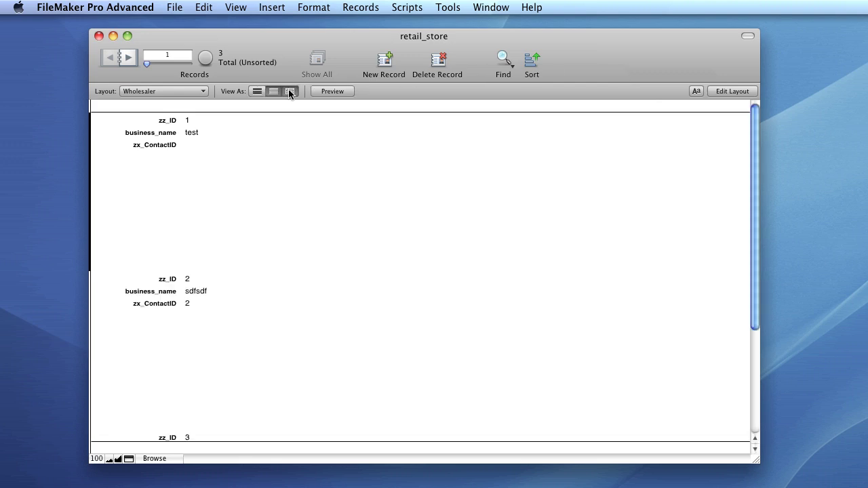
click(289, 91)
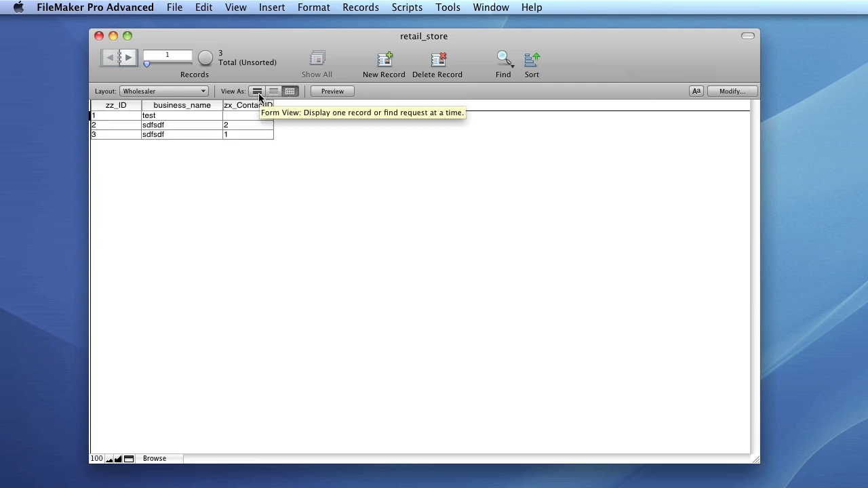
click(257, 93)
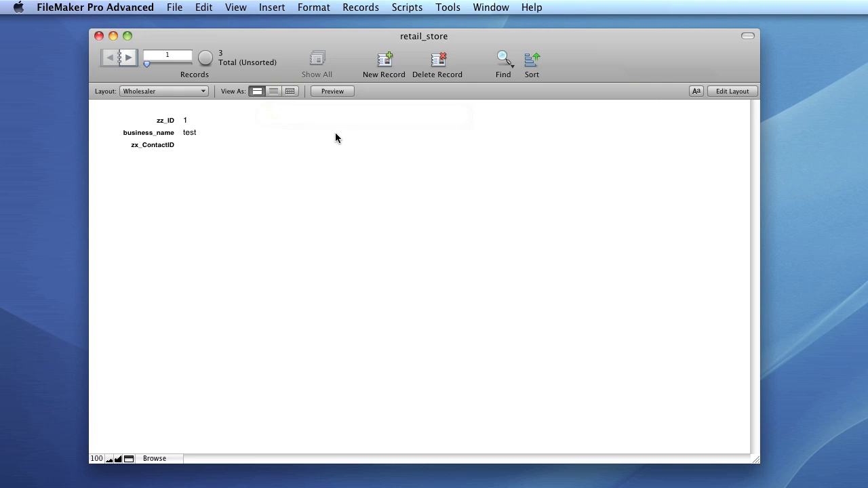
click(273, 94)
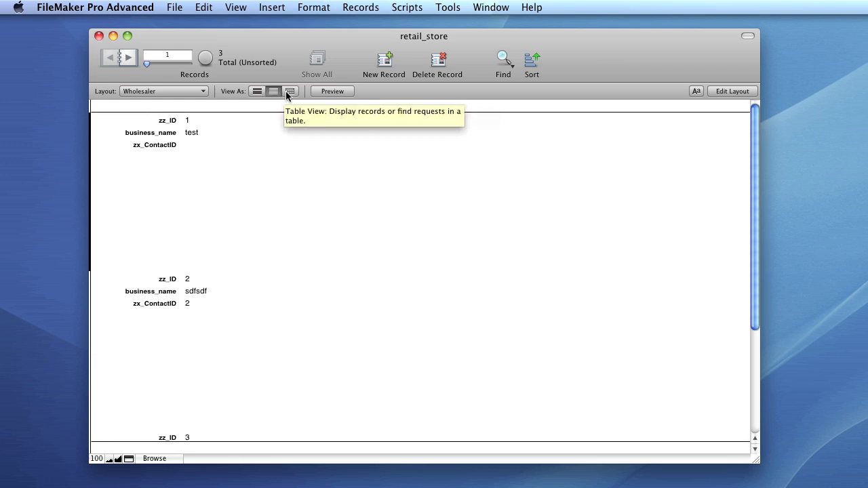
click(287, 94)
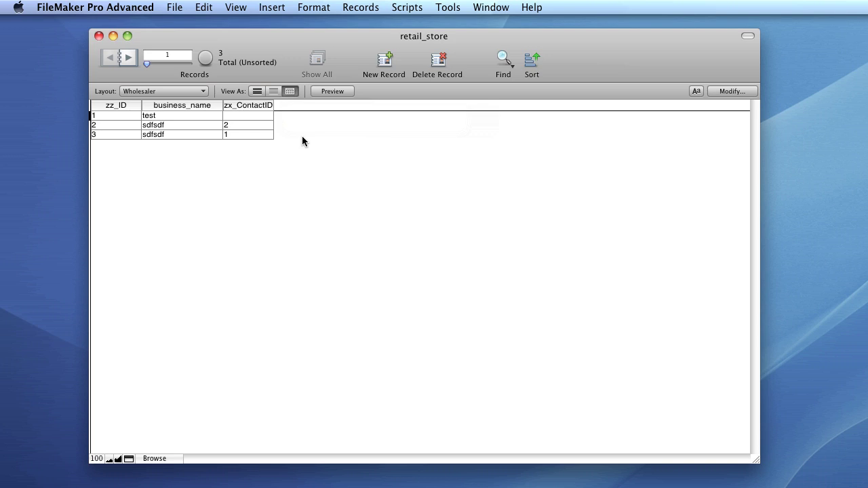
click(383, 63)
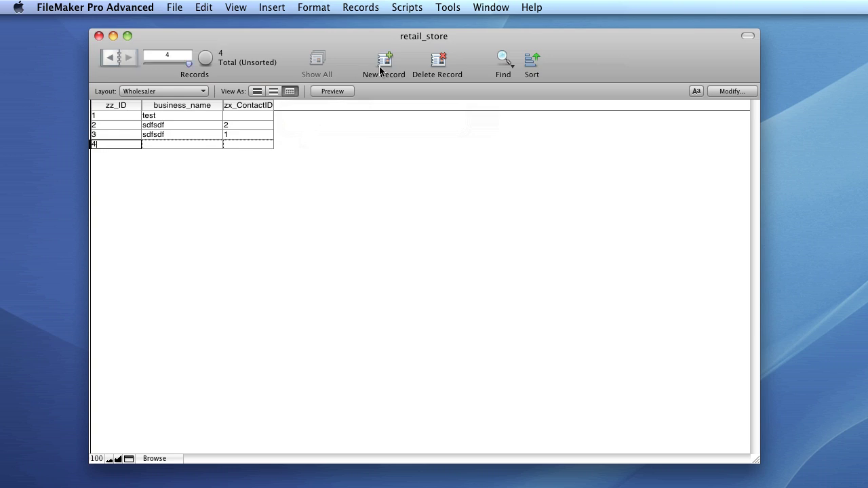
click(437, 65)
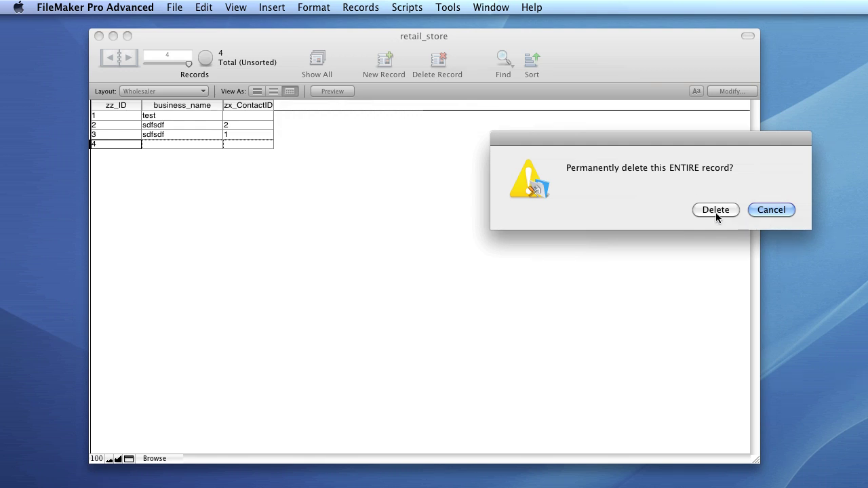
click(715, 211)
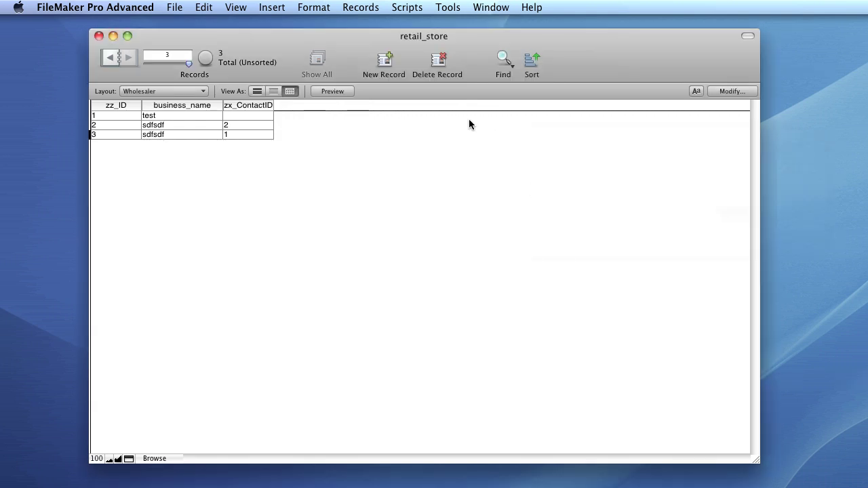
click(531, 62)
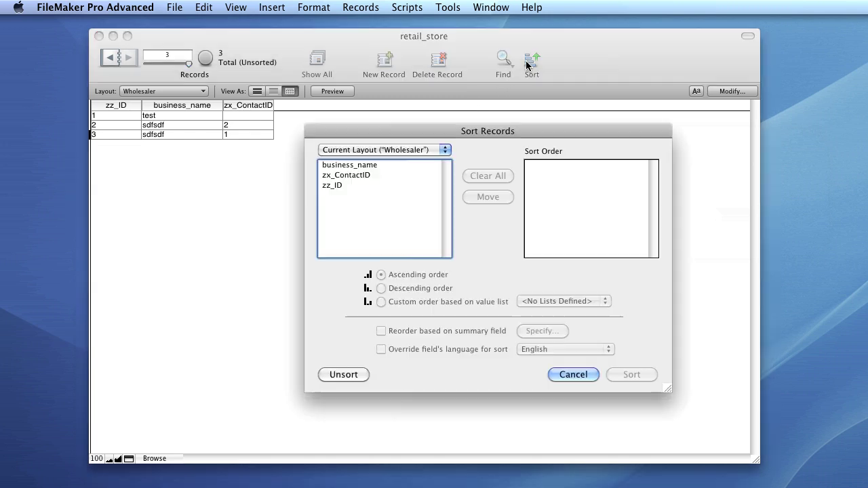
Sort the records ascending by business_name then zz_ID, giving the order 2, 3, 1.
click(399, 168)
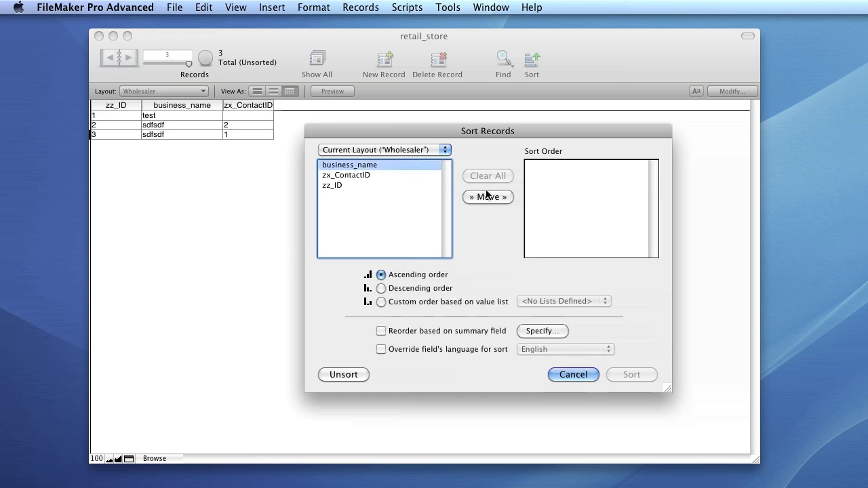
click(397, 291)
click(400, 276)
click(477, 198)
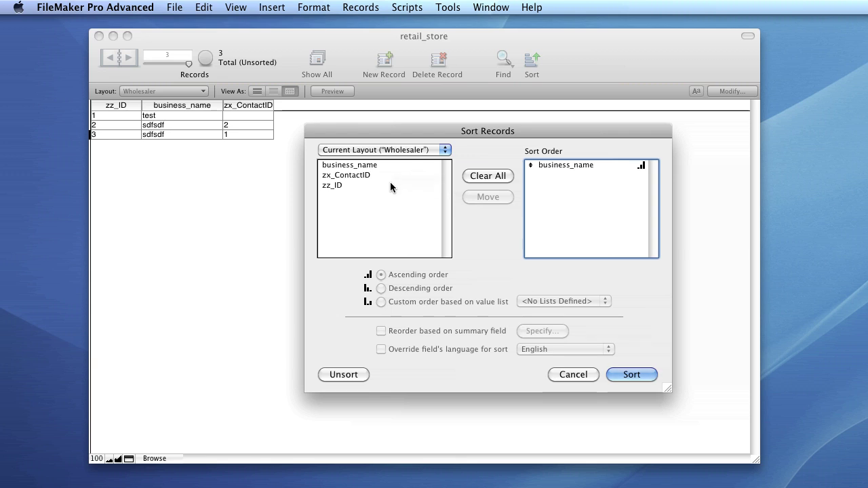
click(387, 187)
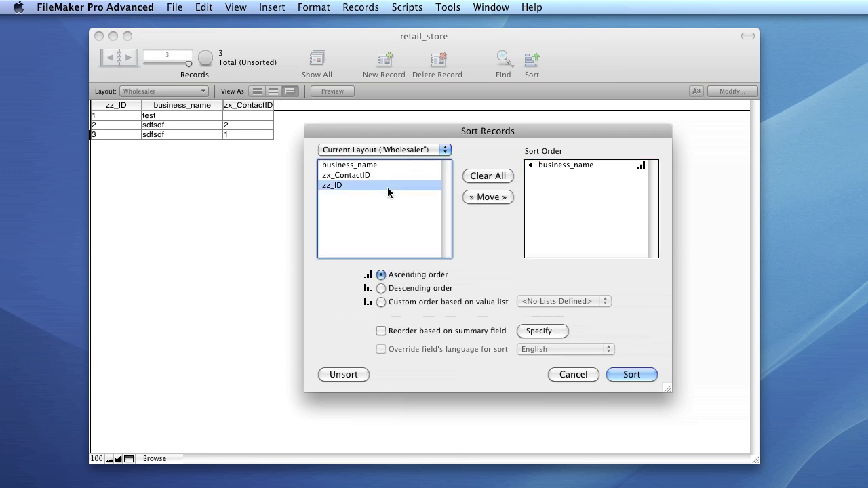
click(478, 197)
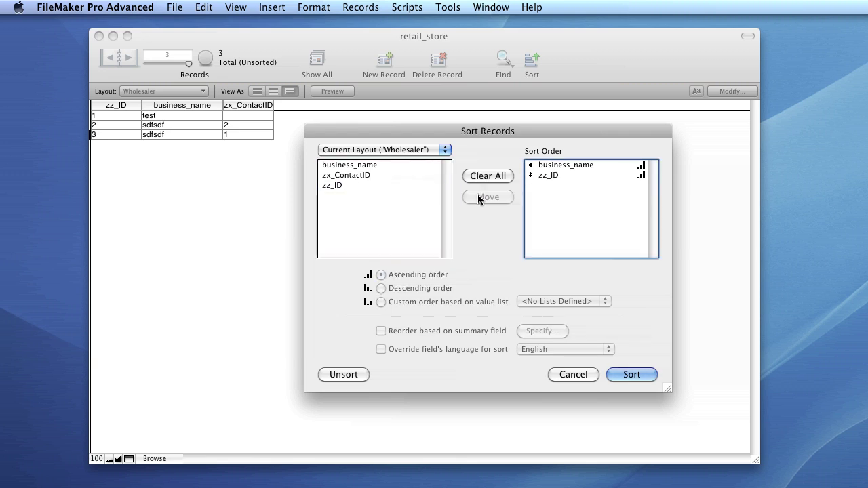
click(632, 374)
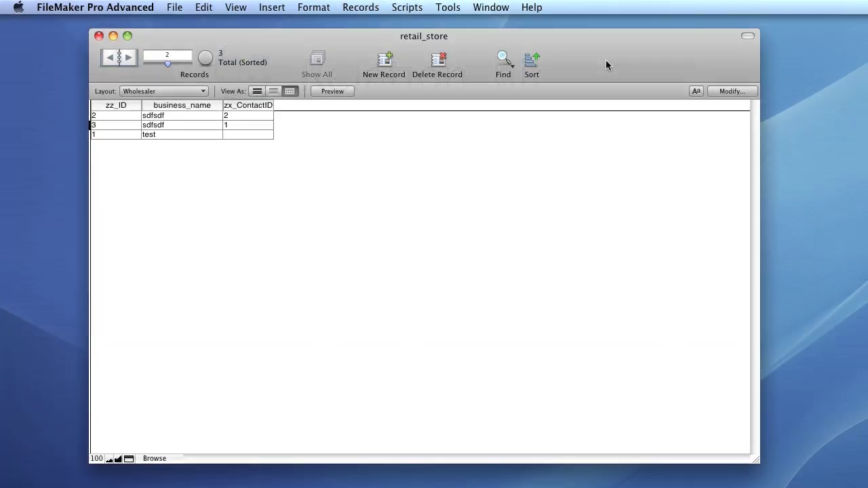
Open Manage Database, fit it on screen, and view the lay_Wholesaler–rel_contact relationships graph.
click(172, 8)
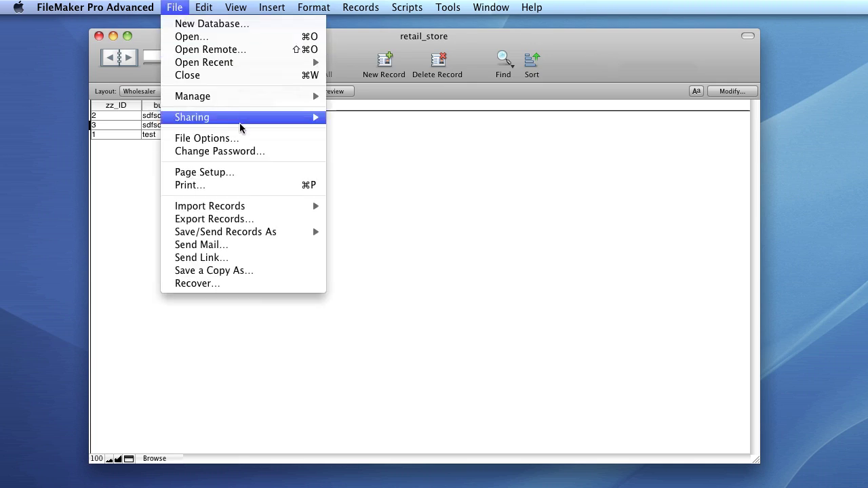
mouse_move(291, 99)
click(378, 98)
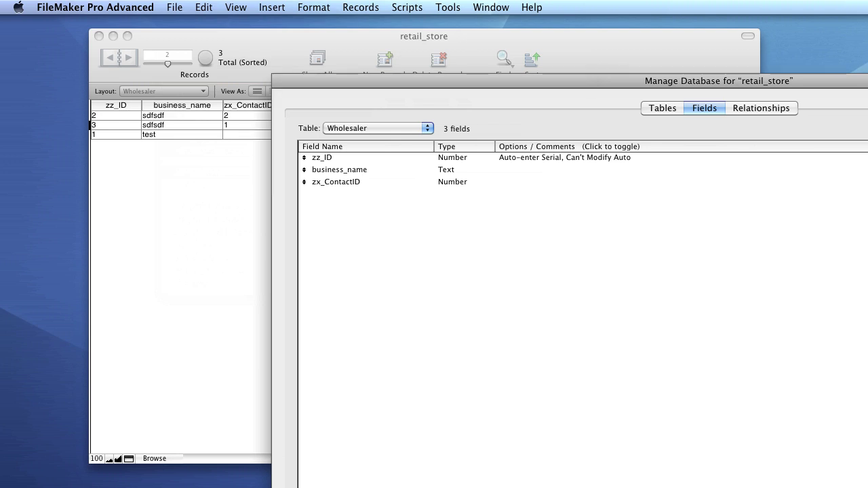
drag(862, 483, 830, 454)
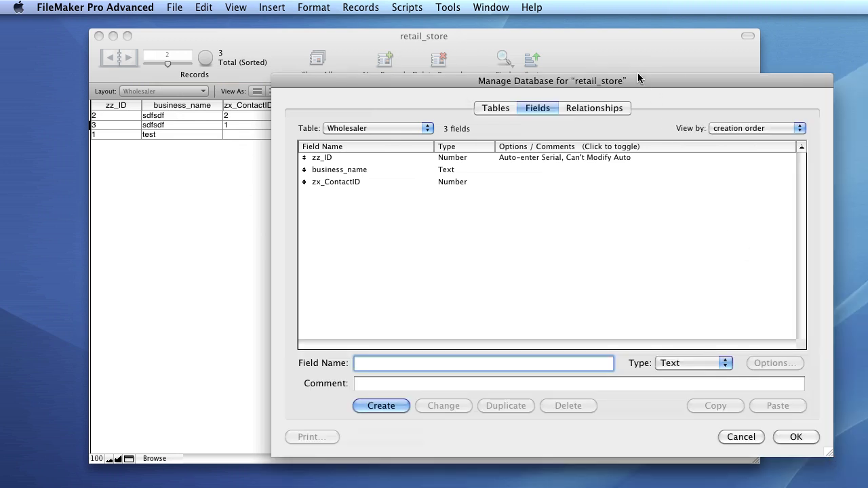
drag(632, 78, 520, 49)
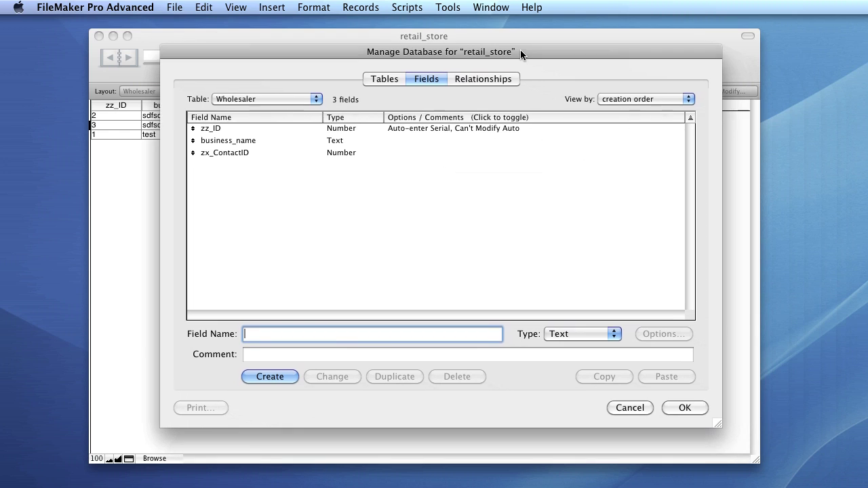
click(473, 80)
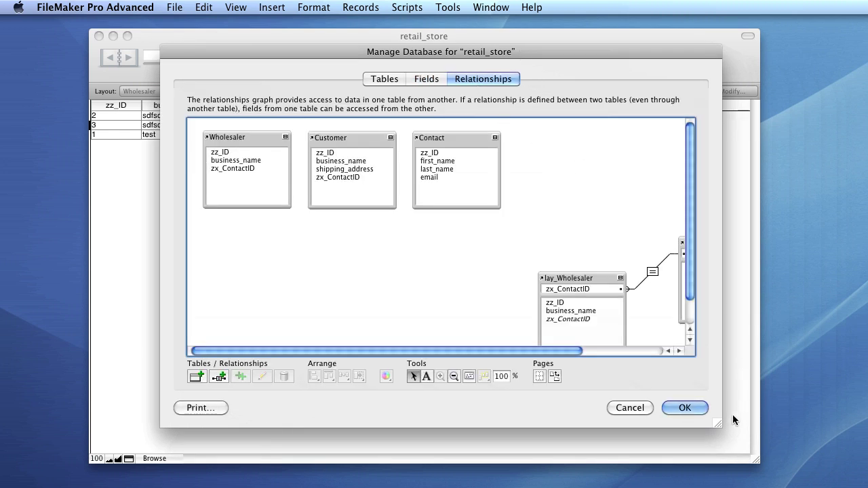
drag(572, 350, 655, 352)
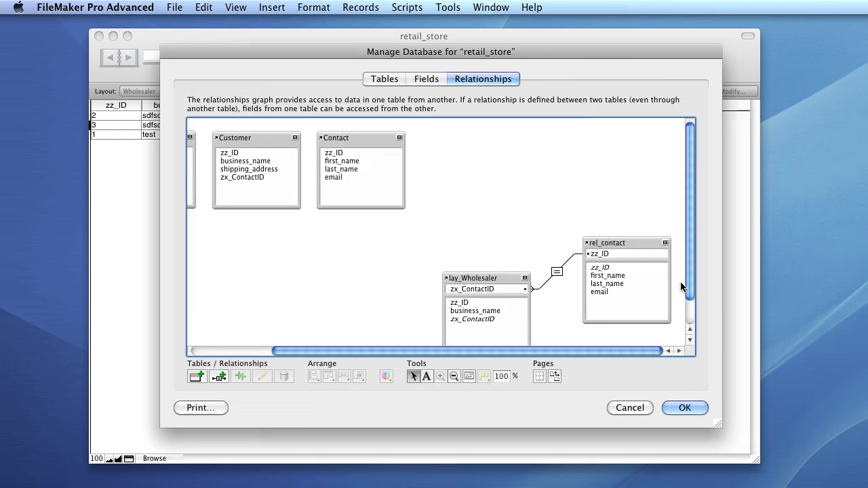
drag(688, 274, 691, 305)
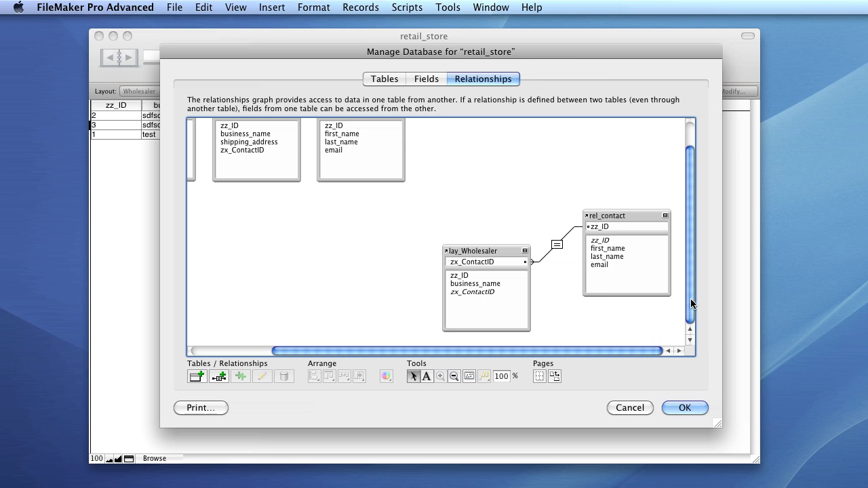
click(413, 81)
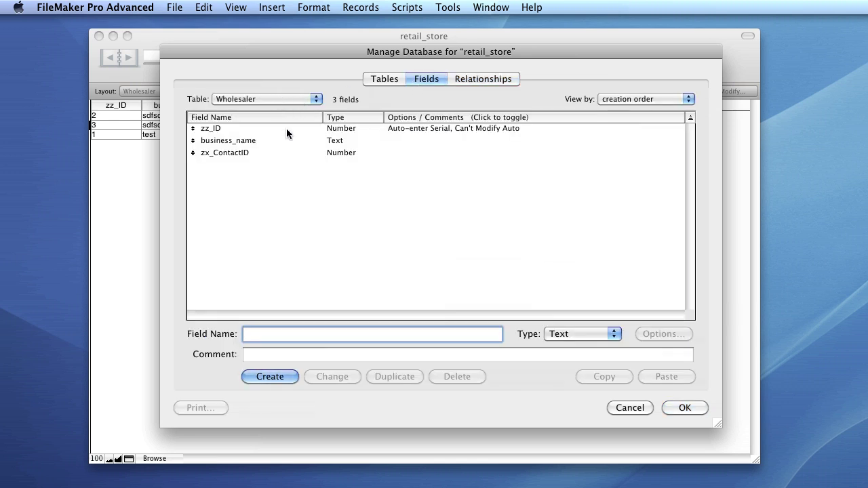
Delete the zx_ContactID field, accepting both the data-loss and match-field warnings.
click(288, 154)
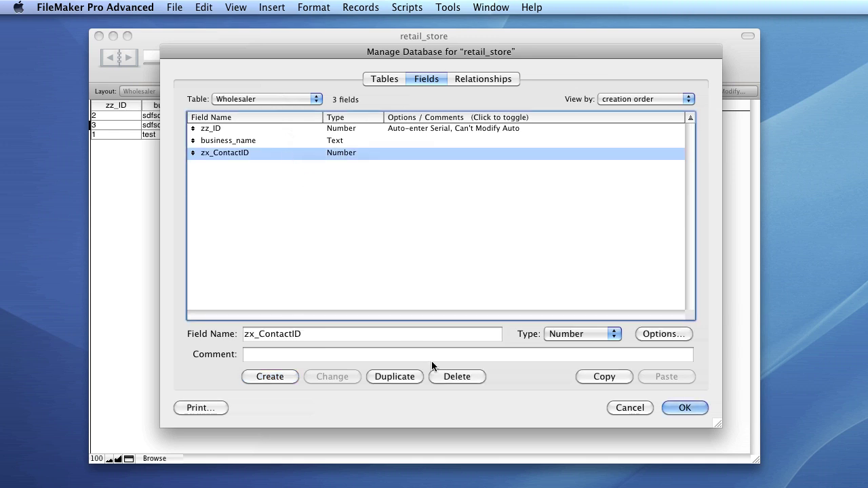
click(451, 378)
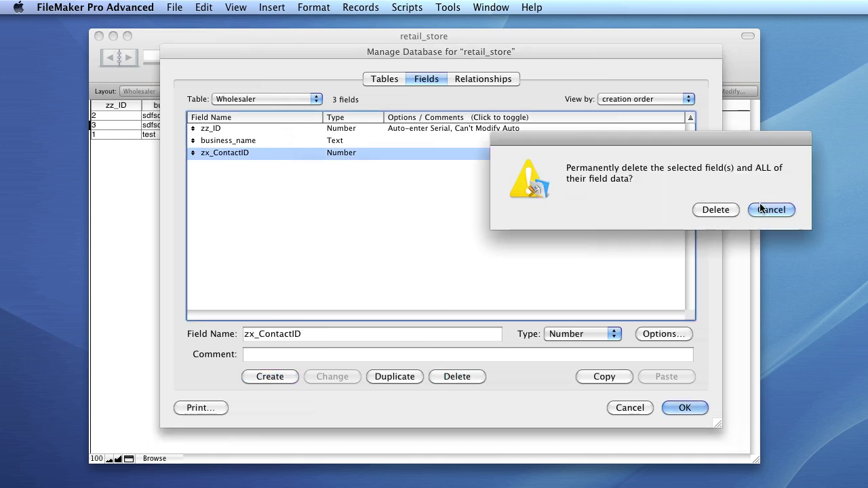
click(714, 211)
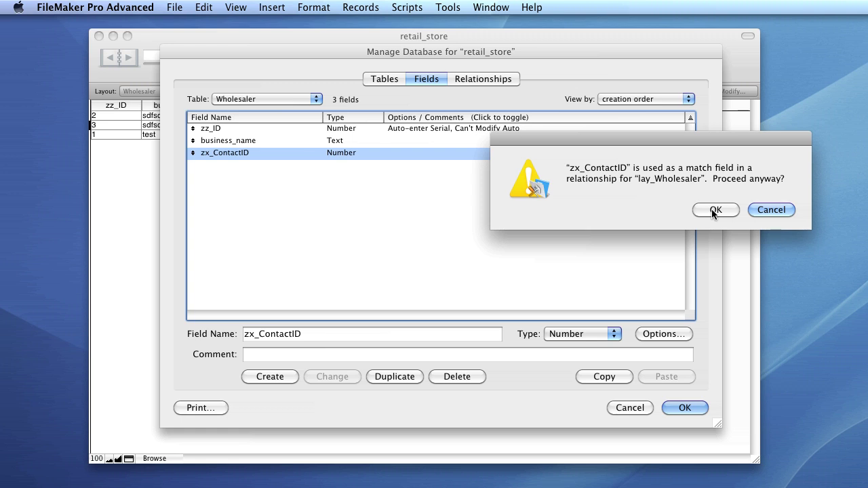
click(714, 211)
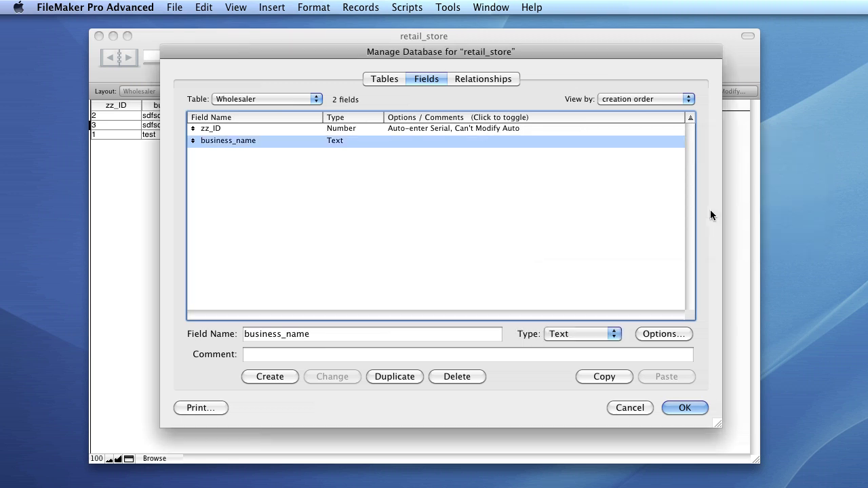
Create a Number field named zx_WholeSalerID in the Contact table.
click(283, 102)
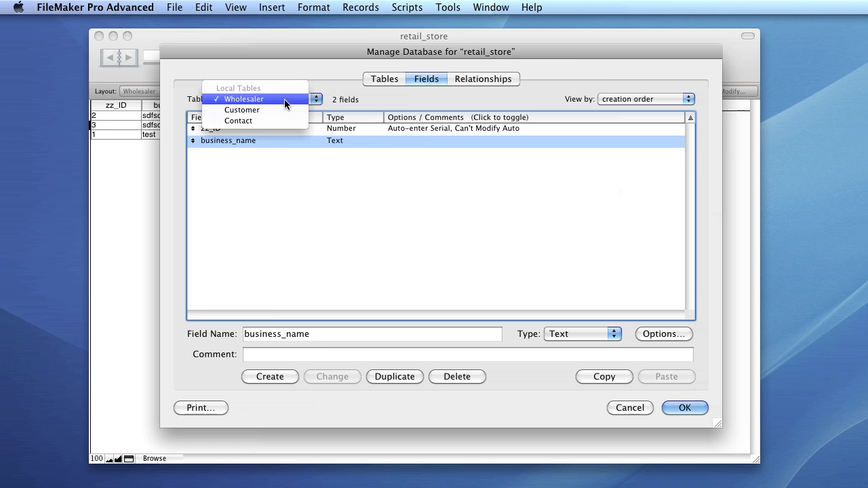
click(272, 121)
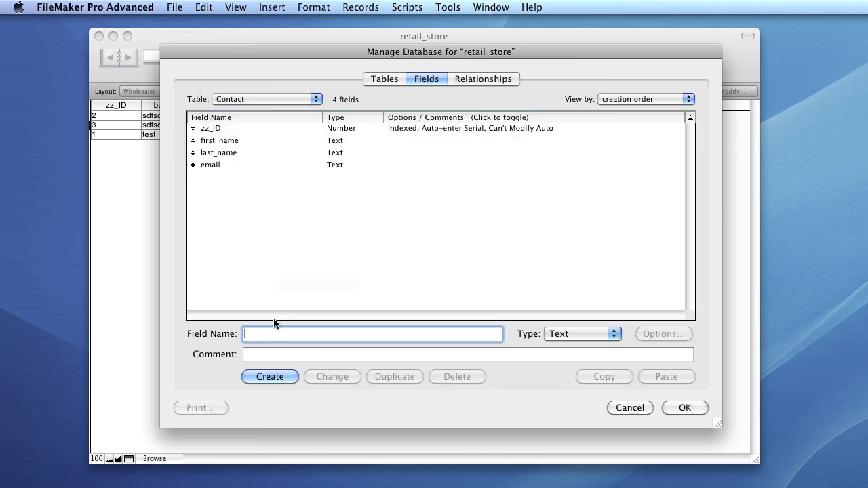
text(zx_WholeSalerID)
click(560, 336)
click(566, 347)
click(270, 376)
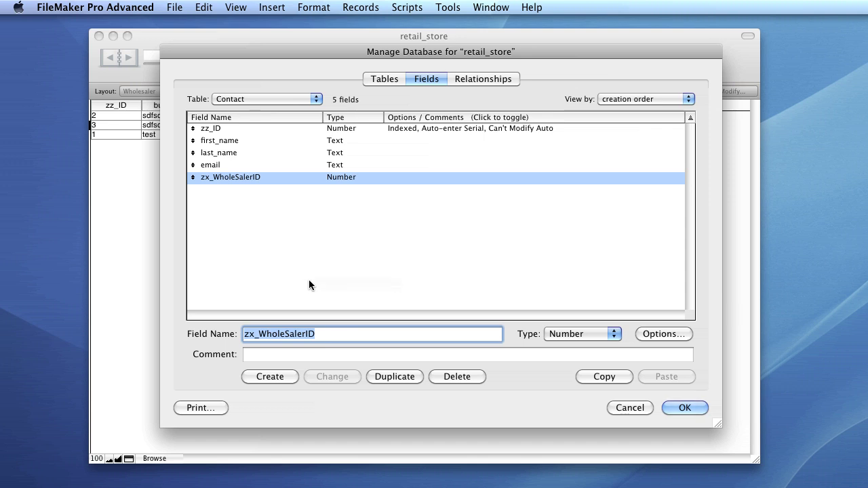
click(489, 80)
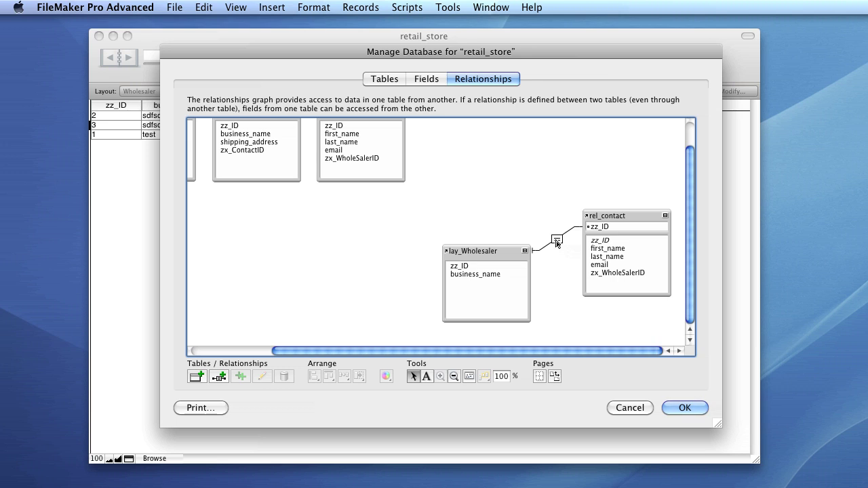
Delete the old relationship and link rel_contact's zx_WholeSalerID to lay_Wholesaler's zz_ID.
click(556, 241)
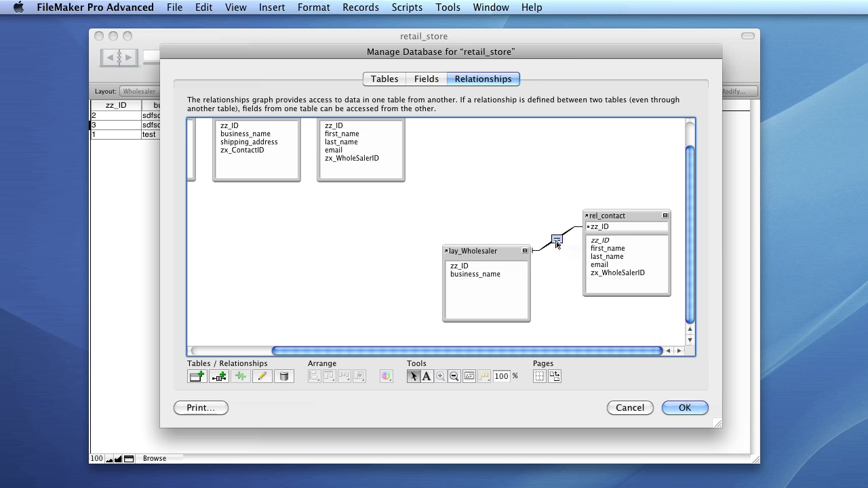
key(Delete)
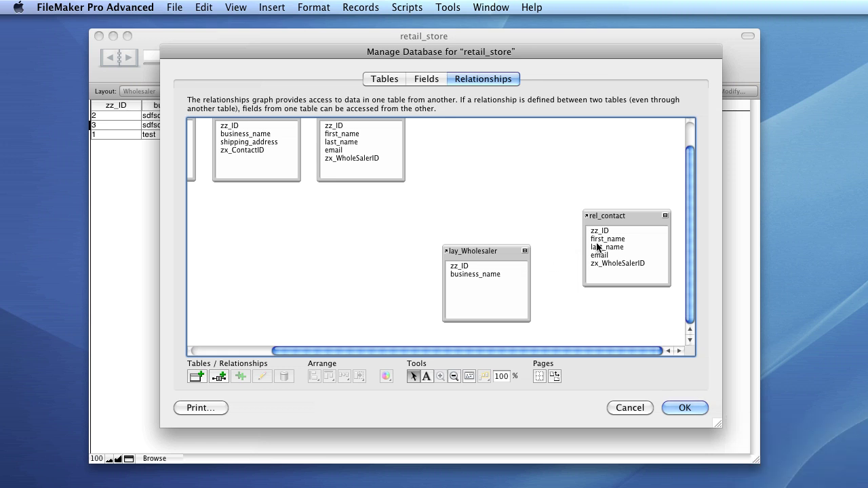
drag(606, 264, 479, 271)
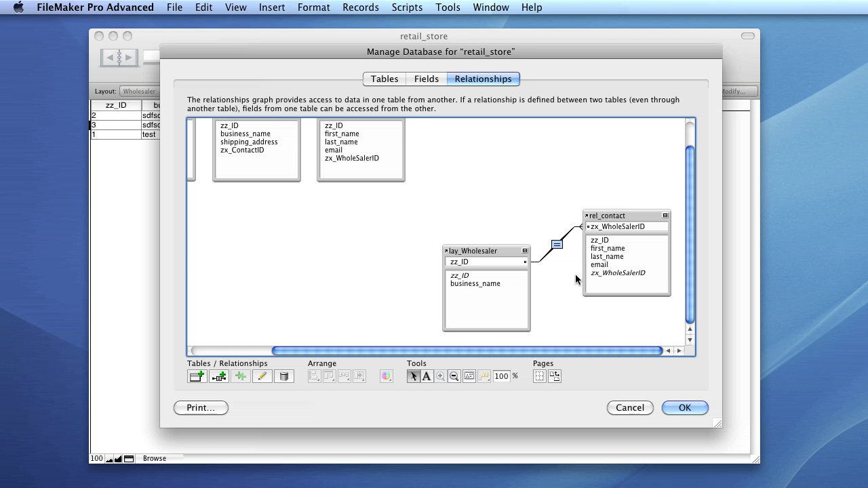
Open Edit Relationship and keep zz_ID = zx_WholeSalerID with the equals operator.
double_click(556, 244)
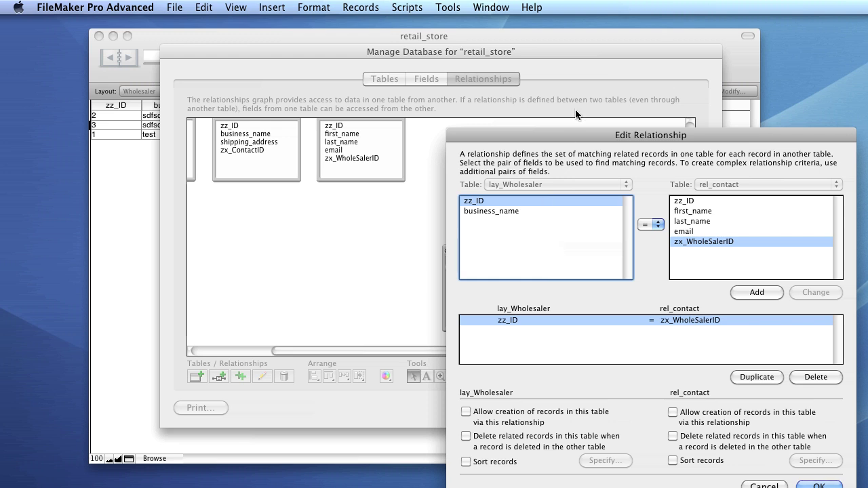
drag(574, 136, 572, 106)
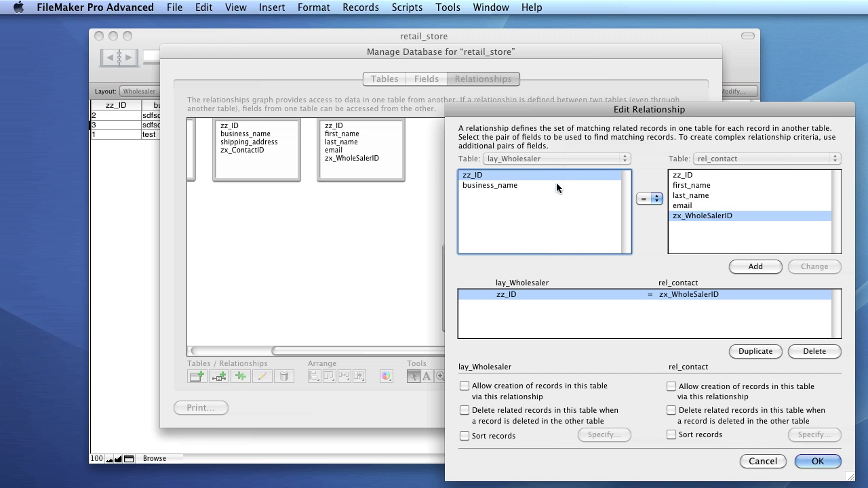
click(562, 209)
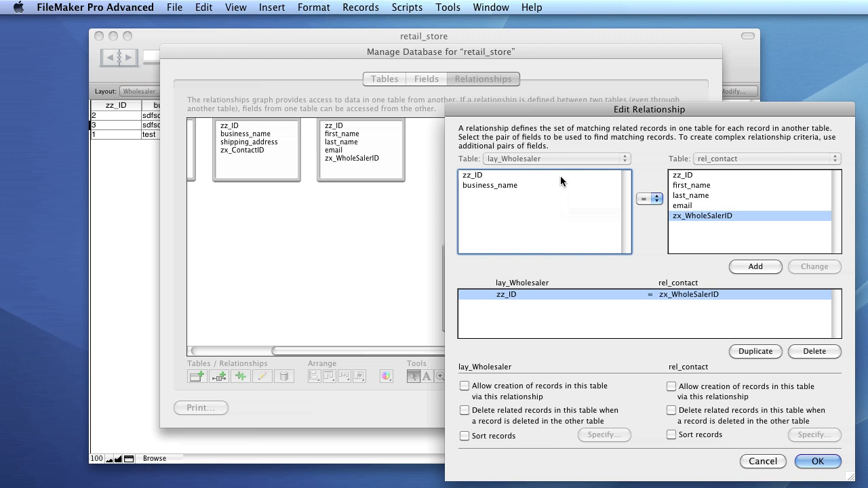
click(560, 175)
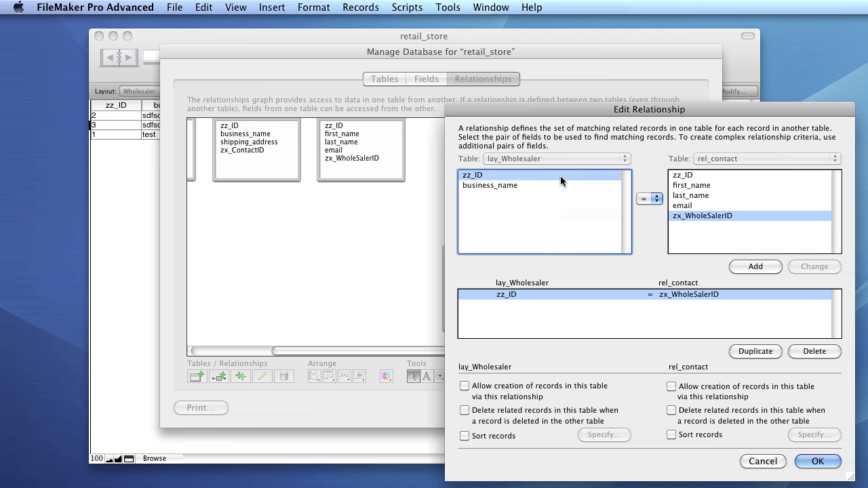
click(657, 199)
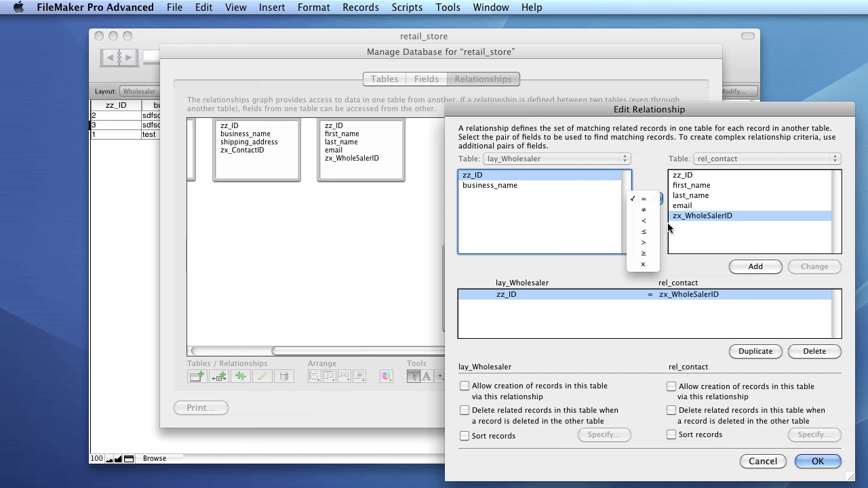
click(653, 202)
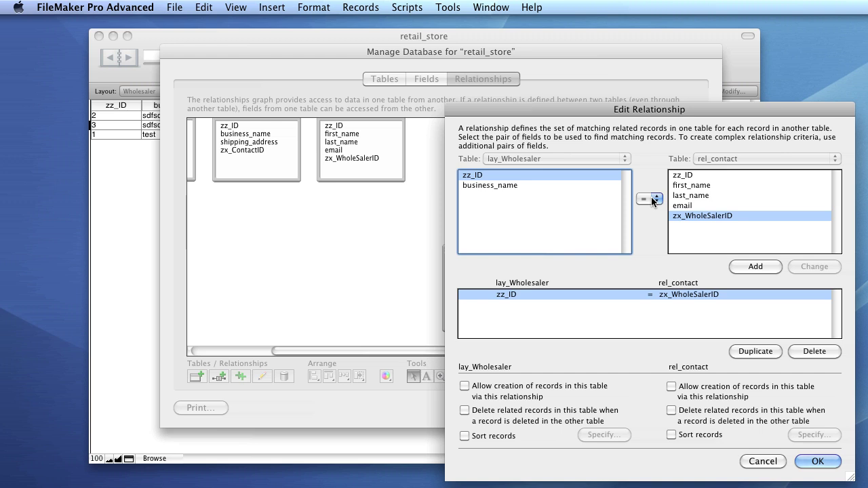
click(654, 201)
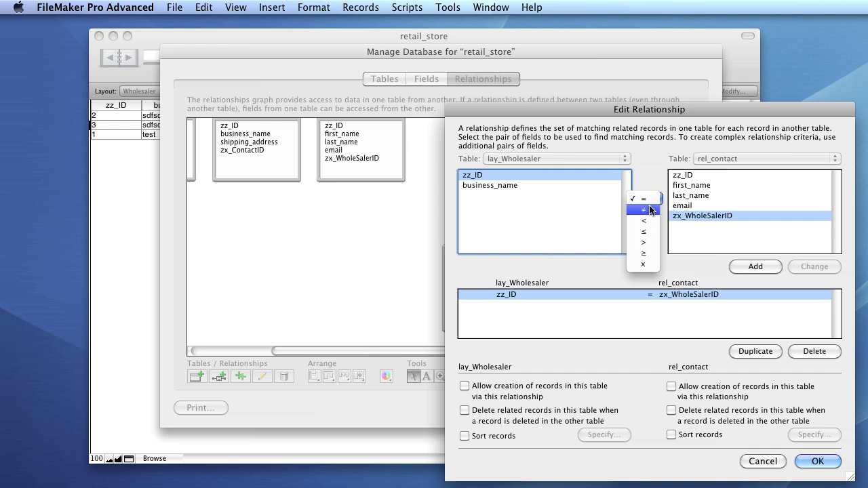
click(648, 201)
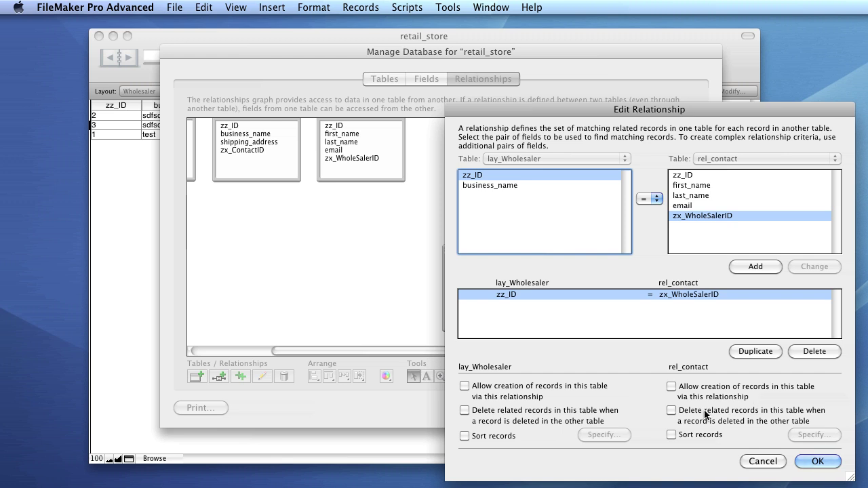
Enable deleting related rel_contact records when a wholesaler record is deleted.
click(672, 410)
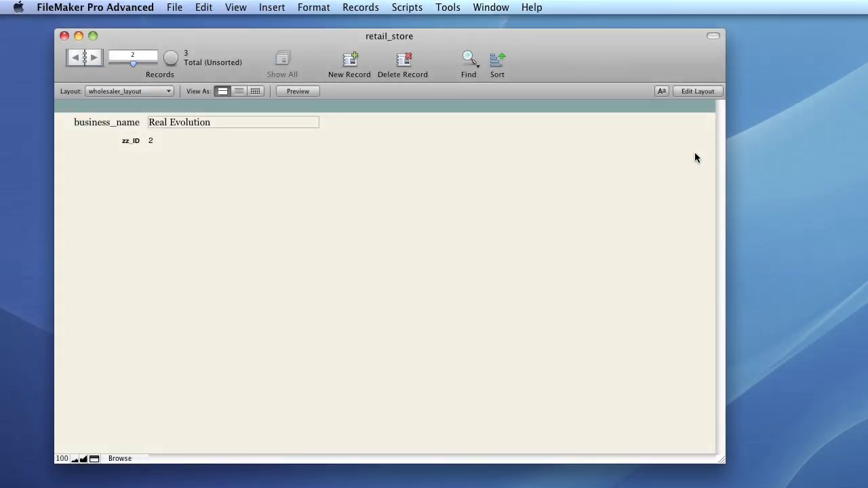
In Layout mode, draw a portal beneath the zz_ID field on wholesaler_layout.
click(698, 91)
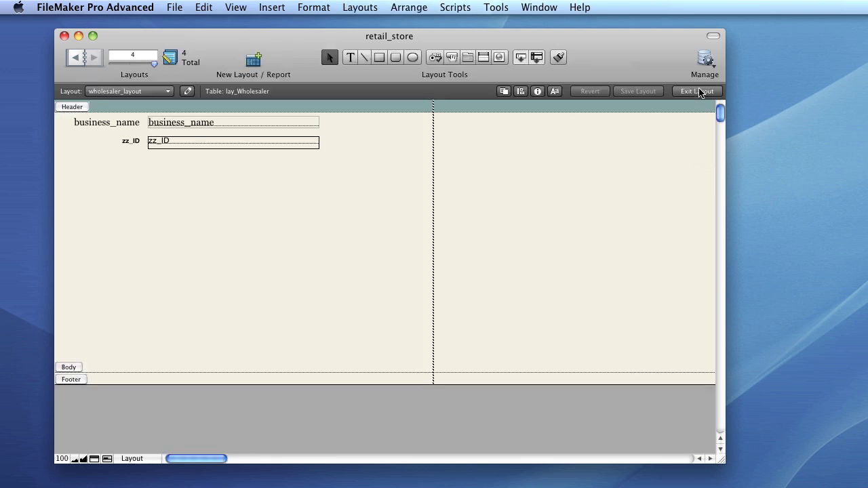
click(483, 59)
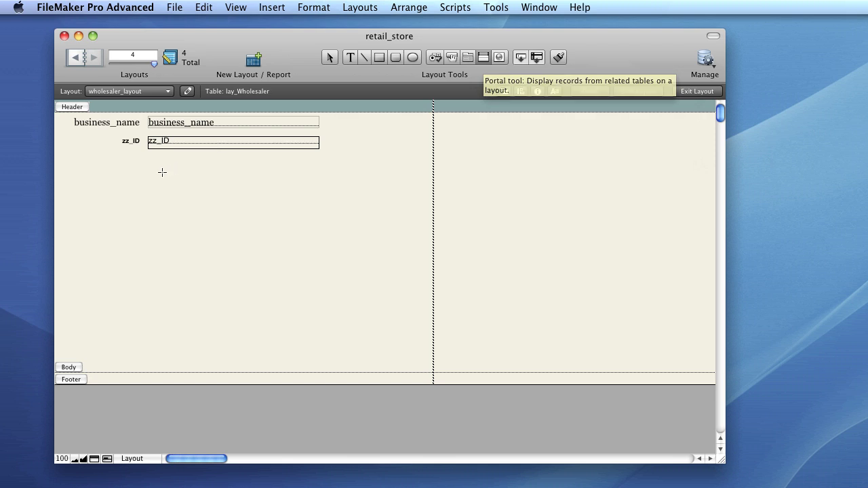
drag(70, 181, 416, 324)
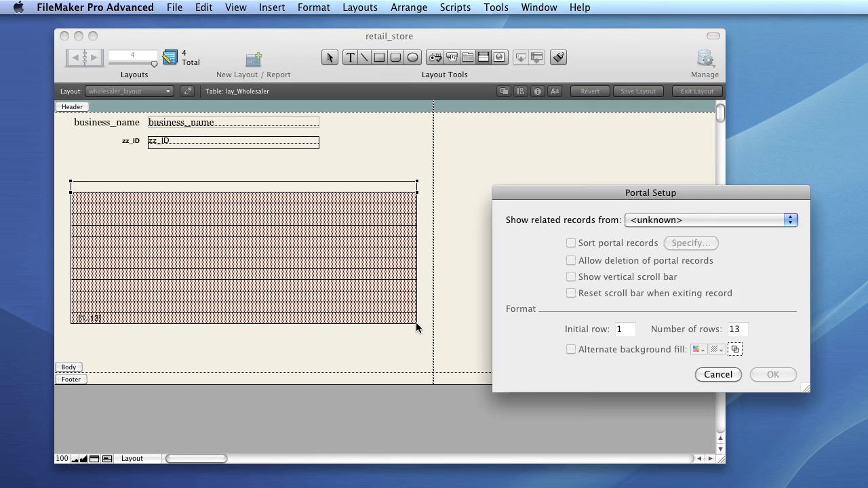
Set the portal to show rel_contact records, allowing row deletion and a vertical scroll bar.
click(669, 220)
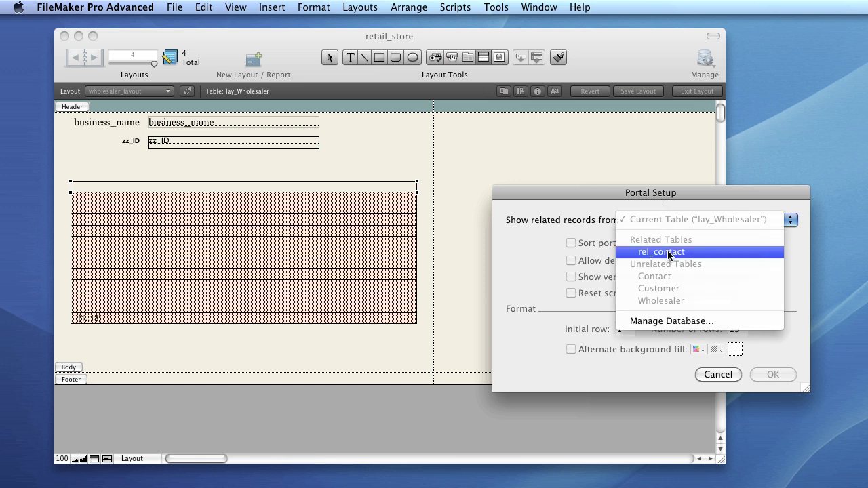
click(669, 252)
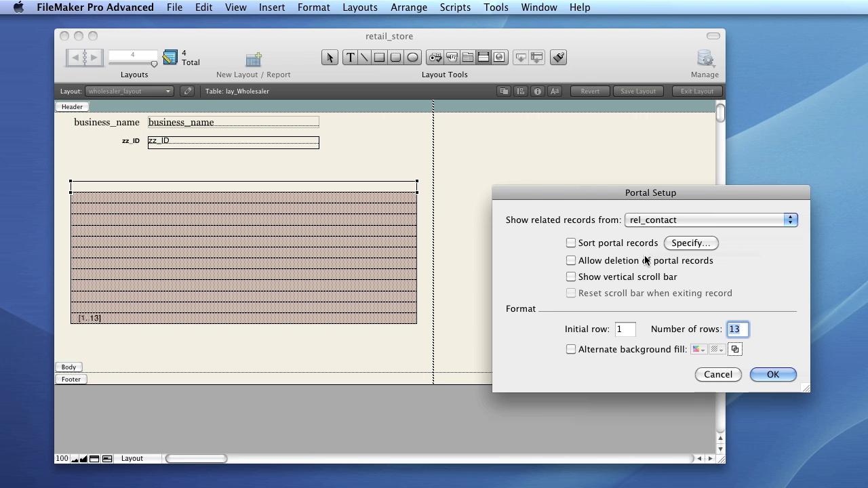
click(571, 262)
click(572, 278)
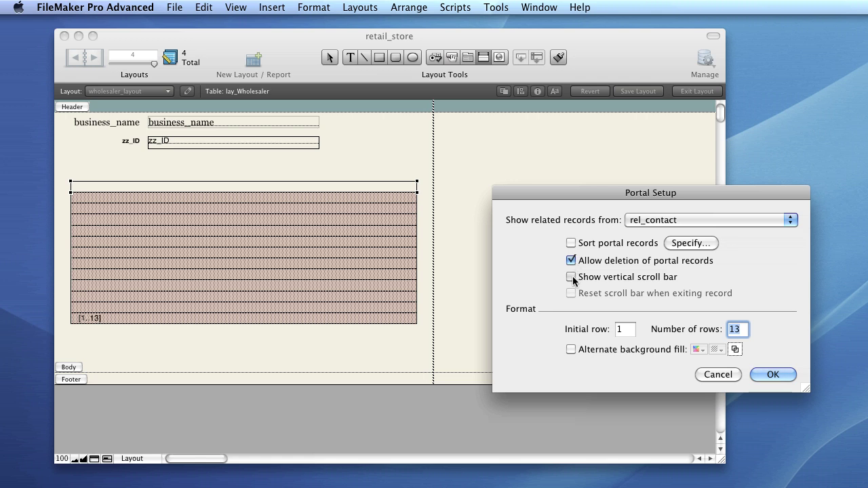
click(794, 377)
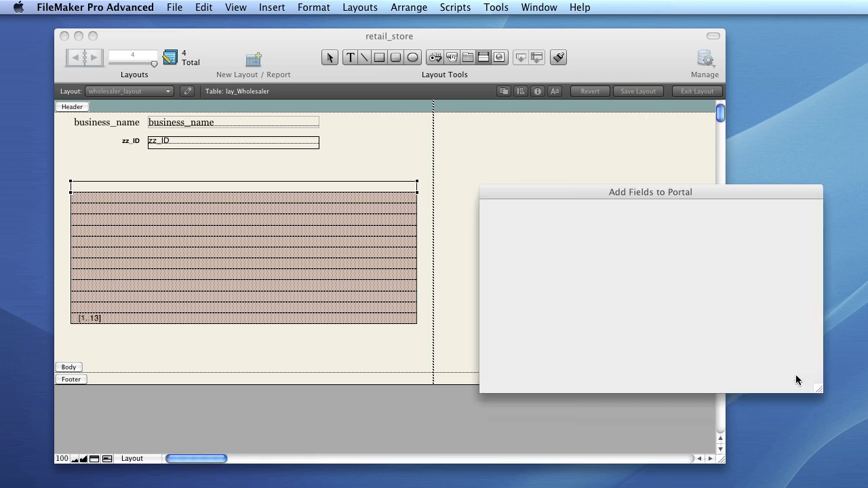
Add first_name, last_name and email as the portal's fields.
click(538, 257)
double_click(539, 259)
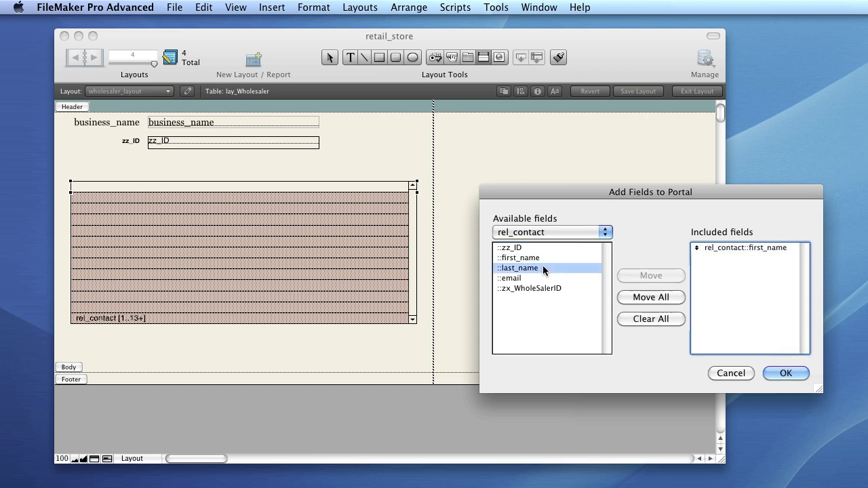
click(652, 278)
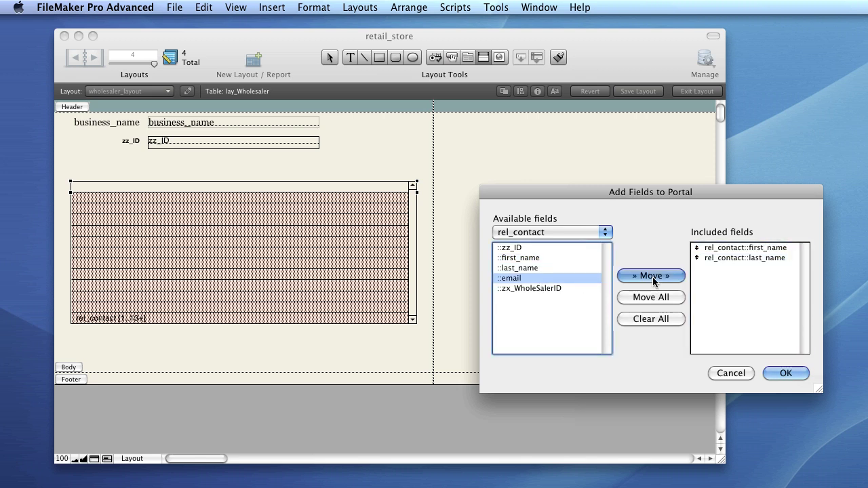
click(652, 276)
click(785, 372)
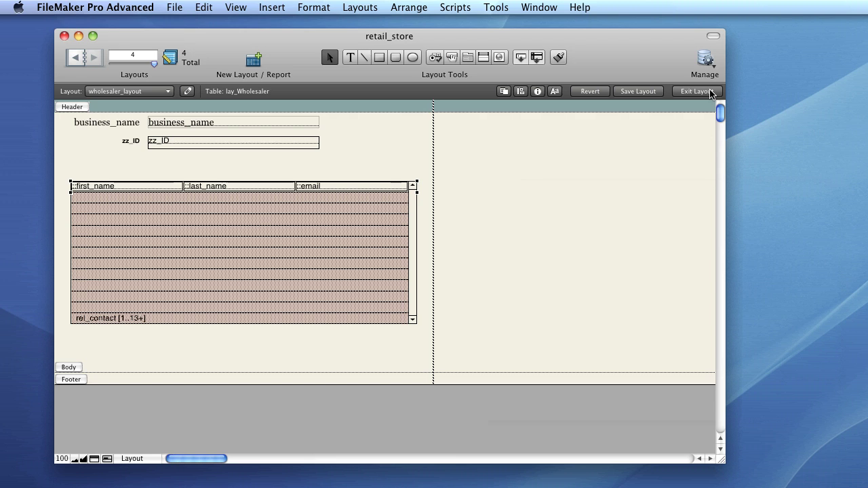
Return to Browse mode and select a contact row in the Real Evolution portal.
click(711, 93)
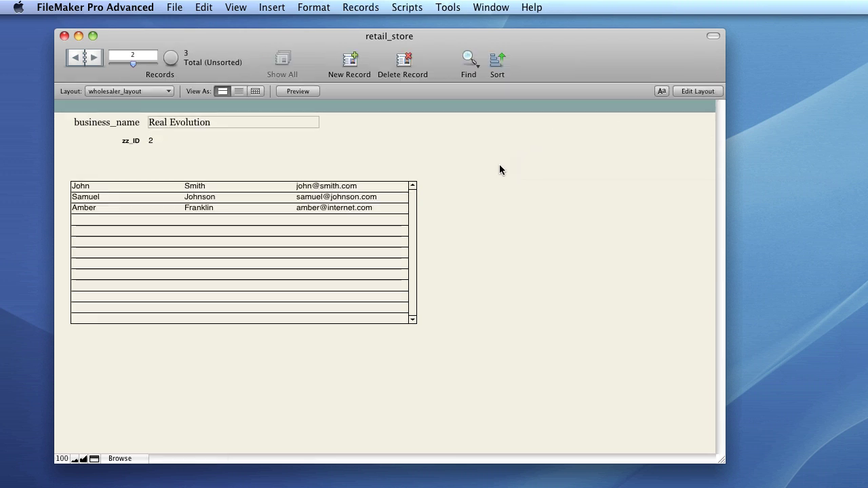
click(222, 198)
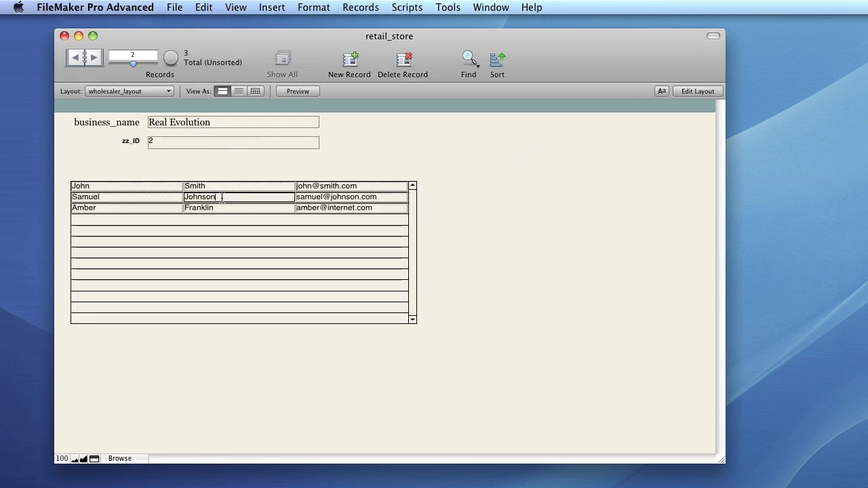